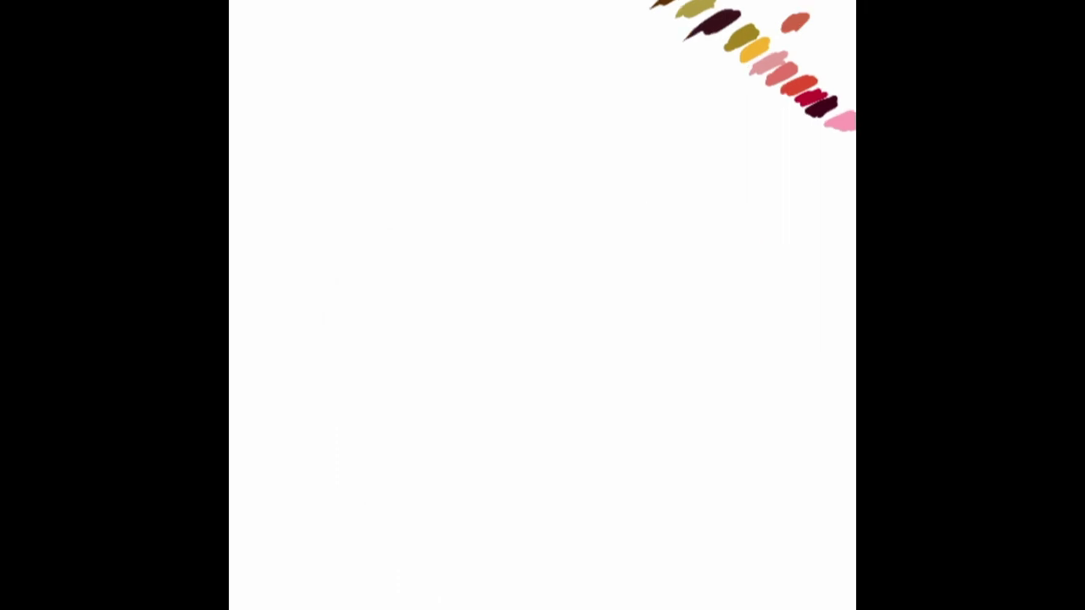
- Paint a thick crimson circle outline mid-canvas and fill it into a clean solid red disc
{"action": "mouse_move", "coordinate": [424, 212]}
{"action": "left_mouse_down"}
{"action": "mouse_move", "coordinate": [363, 346]}
{"action": "mouse_move", "coordinate": [531, 182]}
{"action": "mouse_move", "coordinate": [393, 257]}
{"action": "mouse_move", "coordinate": [697, 395]}
{"action": "mouse_move", "coordinate": [368, 356]}
{"action": "left_mouse_up"}
{"action": "left_click_drag", "start_coordinate": [475, 225], "coordinate": [437, 293]}
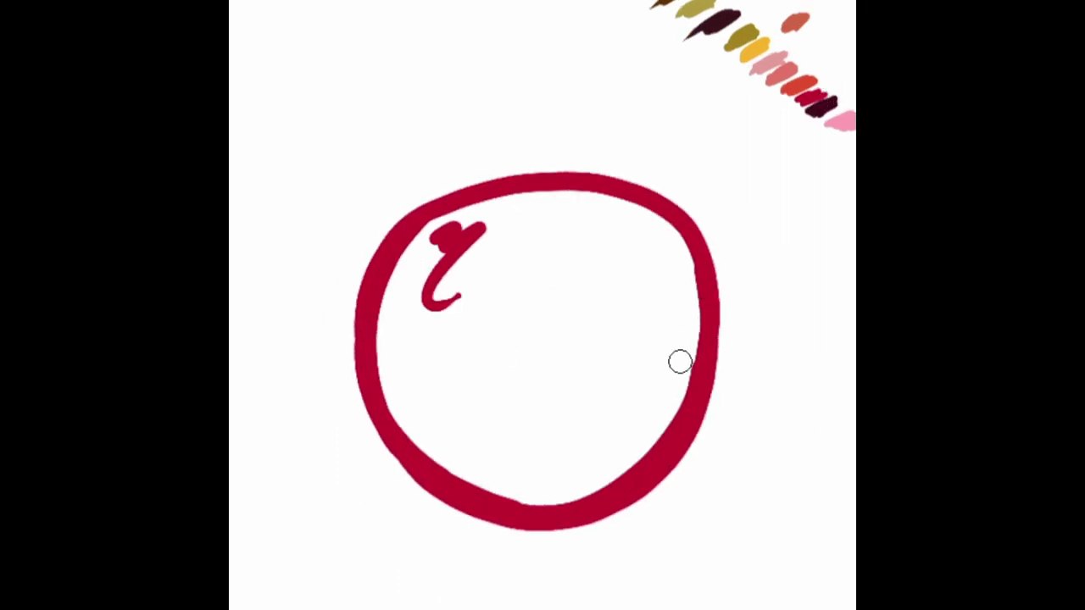
{"action": "left_click_drag", "start_coordinate": [600, 203], "coordinate": [409, 401]}
{"action": "mouse_move", "coordinate": [441, 254]}
{"action": "left_mouse_down"}
{"action": "mouse_move", "coordinate": [584, 427]}
{"action": "mouse_move", "coordinate": [678, 475]}
{"action": "left_mouse_up"}
{"action": "mouse_move", "coordinate": [726, 330]}
{"action": "left_mouse_down"}
{"action": "mouse_move", "coordinate": [373, 423]}
{"action": "mouse_move", "coordinate": [513, 527]}
{"action": "mouse_move", "coordinate": [583, 532]}
{"action": "left_mouse_up"}
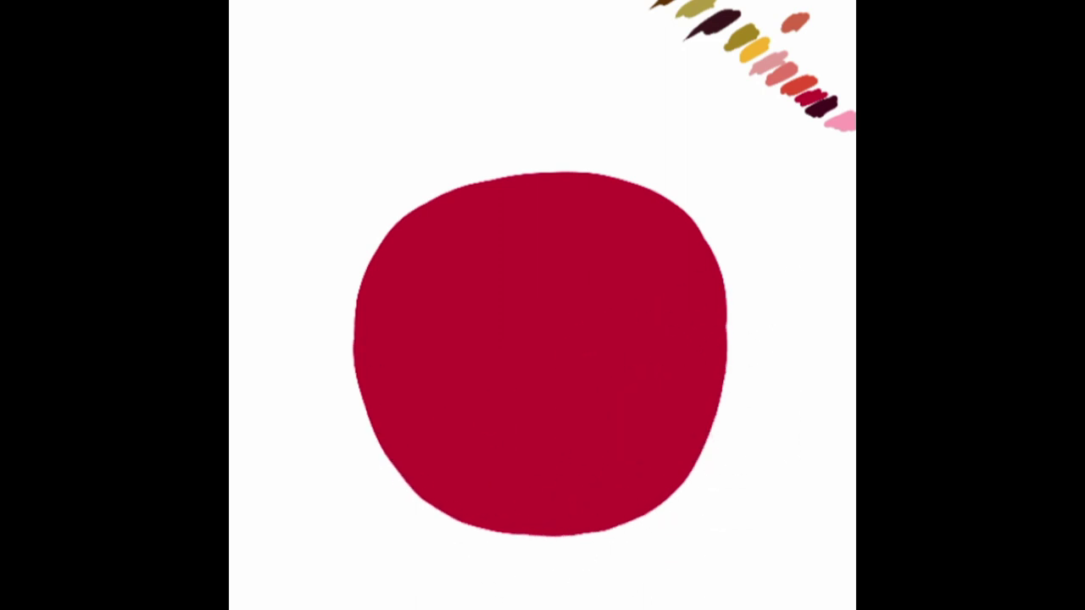
- Paint the curved stem-cavity rim and a thick, tall dark maroon stem
{"action": "mouse_move", "coordinate": [478, 251]}
{"action": "left_mouse_down"}
{"action": "mouse_move", "coordinate": [582, 229]}
{"action": "mouse_move", "coordinate": [533, 113]}
{"action": "mouse_move", "coordinate": [517, 225]}
{"action": "mouse_move", "coordinate": [534, 100]}
{"action": "mouse_move", "coordinate": [522, 175]}
{"action": "left_mouse_up"}
{"action": "left_click_drag", "start_coordinate": [529, 217], "coordinate": [538, 100]}
{"action": "mouse_move", "coordinate": [519, 173]}
{"action": "left_mouse_down"}
{"action": "mouse_move", "coordinate": [553, 83]}
{"action": "mouse_move", "coordinate": [539, 95]}
{"action": "mouse_move", "coordinate": [548, 70]}
{"action": "mouse_move", "coordinate": [532, 100]}
{"action": "mouse_move", "coordinate": [547, 65]}
{"action": "mouse_move", "coordinate": [474, 117]}
{"action": "left_mouse_up"}
- Outline and fill an olive-yellow leaf left of the stem, then brush an orange glow on the apple's upper half
{"action": "left_click_drag", "start_coordinate": [519, 83], "coordinate": [401, 217]}
{"action": "key", "text": "ctrl+z"}
{"action": "mouse_move", "coordinate": [508, 85]}
{"action": "left_mouse_down"}
{"action": "mouse_move", "coordinate": [395, 223]}
{"action": "mouse_move", "coordinate": [517, 92]}
{"action": "mouse_move", "coordinate": [462, 127]}
{"action": "left_mouse_up"}
{"action": "left_click", "coordinate": [744, 38]}
{"action": "mouse_move", "coordinate": [474, 85]}
{"action": "left_mouse_down"}
{"action": "mouse_move", "coordinate": [452, 180]}
{"action": "mouse_move", "coordinate": [406, 208]}
{"action": "left_mouse_up"}
{"action": "mouse_move", "coordinate": [440, 72]}
{"action": "left_mouse_down"}
{"action": "mouse_move", "coordinate": [509, 144]}
{"action": "mouse_move", "coordinate": [433, 174]}
{"action": "mouse_move", "coordinate": [505, 72]}
{"action": "mouse_move", "coordinate": [399, 212]}
{"action": "left_mouse_up"}
{"action": "left_click", "coordinate": [789, 81]}
{"action": "left_click_drag", "start_coordinate": [467, 305], "coordinate": [602, 273]}
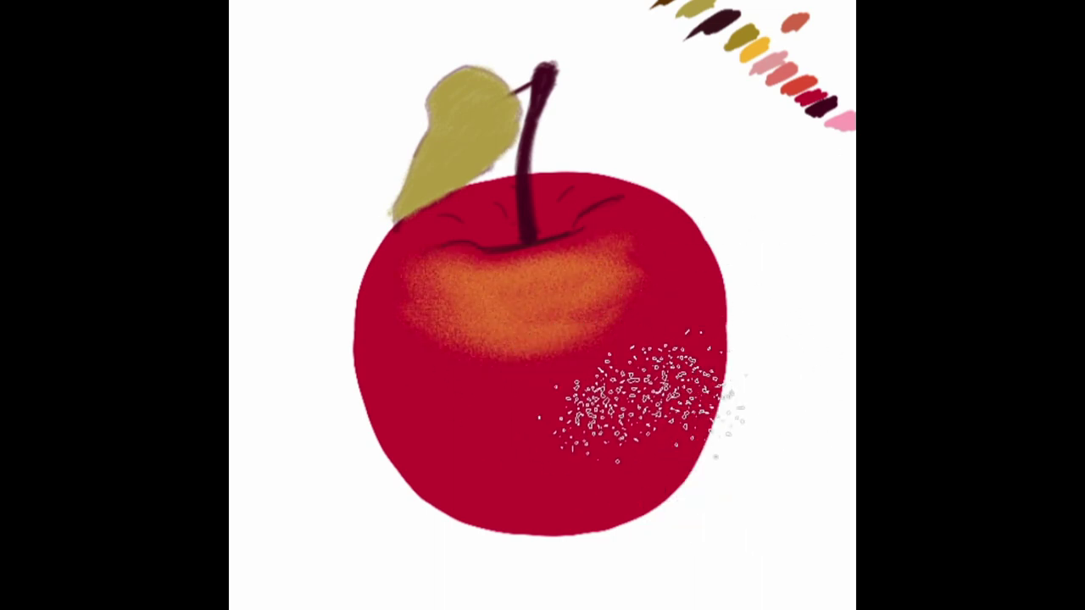
- Add pink highlights to the glow and shoulders, plus a bright white gloss at the centre
{"action": "left_click_drag", "start_coordinate": [483, 284], "coordinate": [534, 318]}
{"action": "left_click_drag", "start_coordinate": [441, 208], "coordinate": [402, 259]}
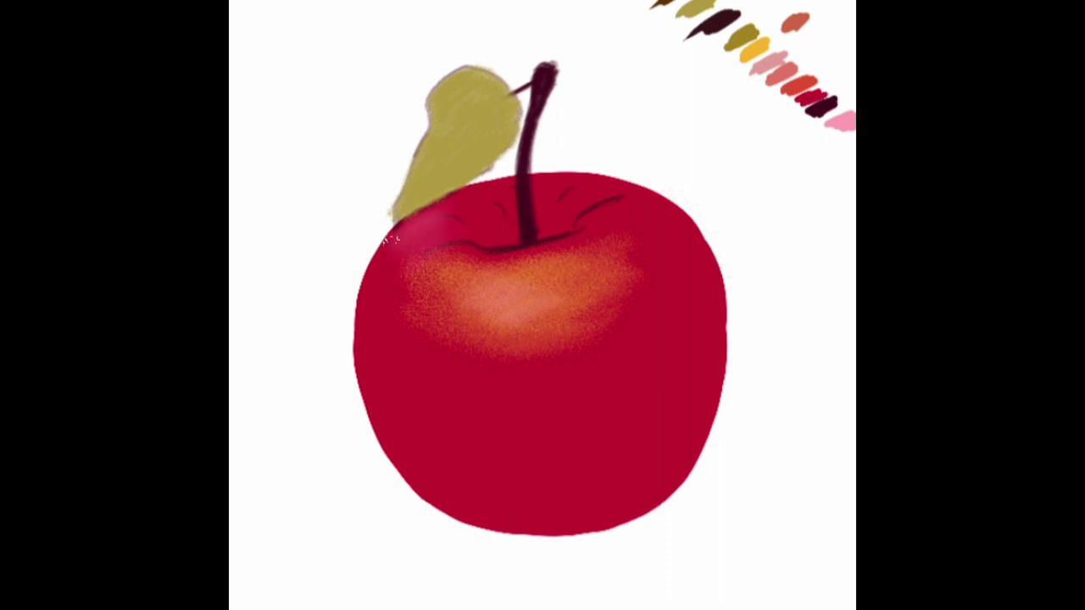
{"action": "left_click_drag", "start_coordinate": [576, 186], "coordinate": [640, 208]}
{"action": "left_click_drag", "start_coordinate": [503, 291], "coordinate": [509, 309]}
- Shade the lower half and cast shadow in darker red, and warm the stem cavity orange-yellow
{"action": "left_click", "coordinate": [827, 106]}
{"action": "mouse_move", "coordinate": [630, 555]}
{"action": "left_mouse_down"}
{"action": "mouse_move", "coordinate": [618, 517]}
{"action": "mouse_move", "coordinate": [727, 448]}
{"action": "mouse_move", "coordinate": [617, 569]}
{"action": "mouse_move", "coordinate": [824, 509]}
{"action": "mouse_move", "coordinate": [449, 535]}
{"action": "left_mouse_up"}
{"action": "left_click_drag", "start_coordinate": [594, 501], "coordinate": [640, 499]}
{"action": "mouse_move", "coordinate": [811, 533]}
{"action": "left_mouse_down"}
{"action": "mouse_move", "coordinate": [509, 538]}
{"action": "mouse_move", "coordinate": [722, 424]}
{"action": "mouse_move", "coordinate": [744, 529]}
{"action": "mouse_move", "coordinate": [526, 539]}
{"action": "mouse_move", "coordinate": [615, 517]}
{"action": "mouse_move", "coordinate": [624, 503]}
{"action": "mouse_move", "coordinate": [616, 516]}
{"action": "mouse_move", "coordinate": [576, 516]}
{"action": "mouse_move", "coordinate": [585, 521]}
{"action": "left_mouse_up"}
{"action": "mouse_move", "coordinate": [475, 539]}
{"action": "left_mouse_down"}
{"action": "mouse_move", "coordinate": [667, 503]}
{"action": "mouse_move", "coordinate": [746, 458]}
{"action": "mouse_move", "coordinate": [676, 429]}
{"action": "left_mouse_up"}
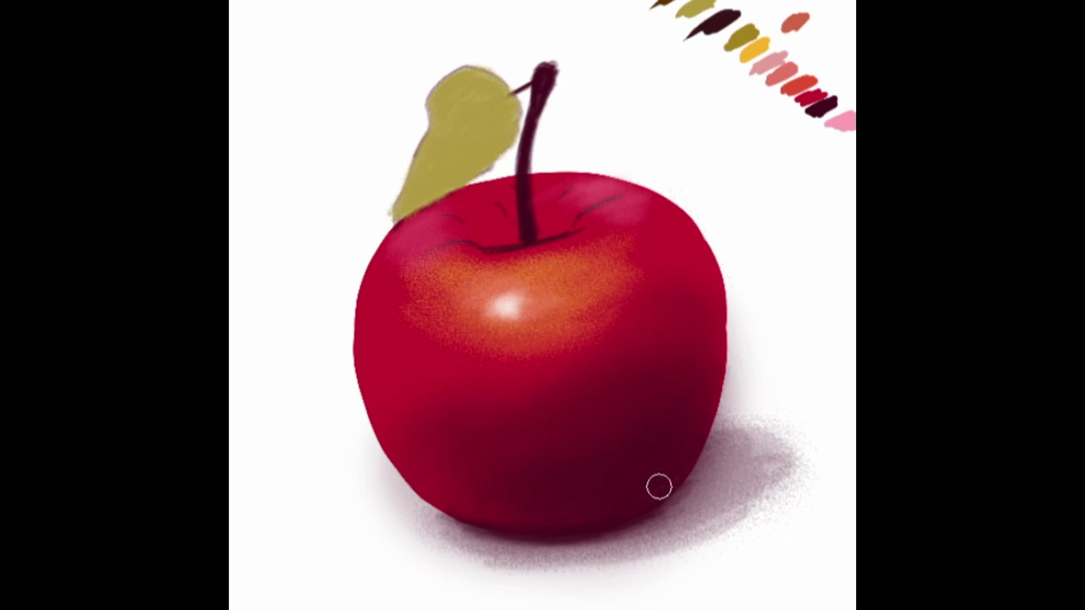
{"action": "mouse_move", "coordinate": [549, 230]}
{"action": "left_mouse_down"}
{"action": "mouse_move", "coordinate": [580, 198]}
{"action": "mouse_move", "coordinate": [491, 245]}
{"action": "mouse_move", "coordinate": [509, 215]}
{"action": "mouse_move", "coordinate": [556, 234]}
{"action": "mouse_move", "coordinate": [576, 220]}
{"action": "mouse_move", "coordinate": [484, 225]}
{"action": "mouse_move", "coordinate": [630, 213]}
{"action": "mouse_move", "coordinate": [470, 287]}
{"action": "left_mouse_up"}
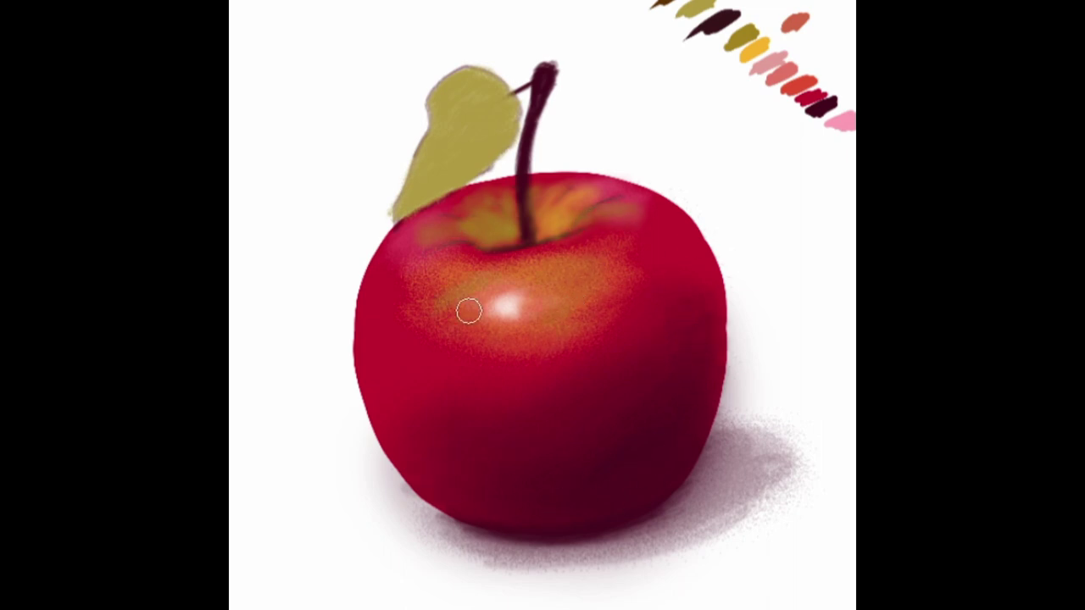
- Darken the apple's left edge and blend a warm glow over its centre
{"action": "scroll", "coordinate": [469, 312], "scroll_direction": "up", "scroll_amount": 2}
{"action": "scroll", "coordinate": [780, 278], "scroll_direction": "down", "scroll_amount": 3}
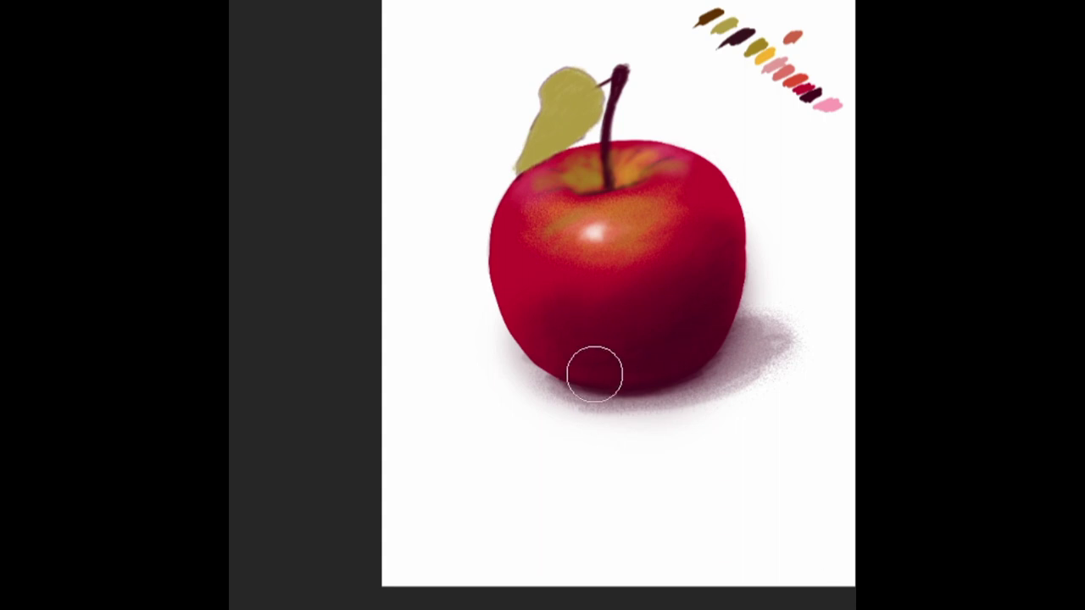
{"action": "left_click_drag", "start_coordinate": [494, 203], "coordinate": [491, 335]}
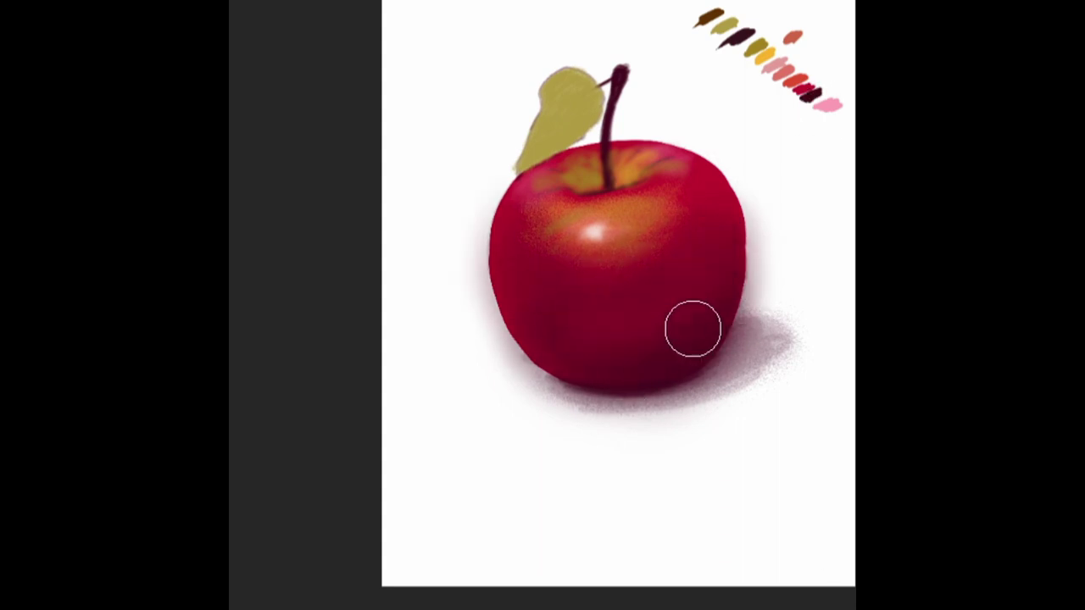
{"action": "mouse_move", "coordinate": [635, 283]}
{"action": "left_mouse_down"}
{"action": "mouse_move", "coordinate": [657, 264]}
{"action": "mouse_move", "coordinate": [704, 322]}
{"action": "mouse_move", "coordinate": [625, 279]}
{"action": "mouse_move", "coordinate": [625, 330]}
{"action": "mouse_move", "coordinate": [688, 343]}
{"action": "left_mouse_up"}
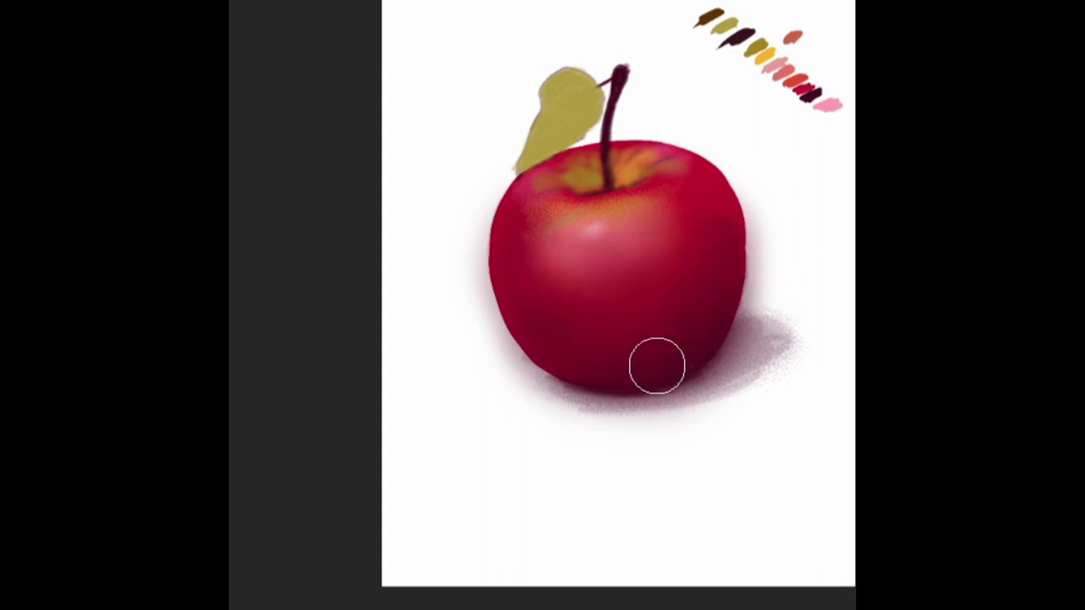
{"action": "left_click", "coordinate": [775, 223], "text": "ctrl"}
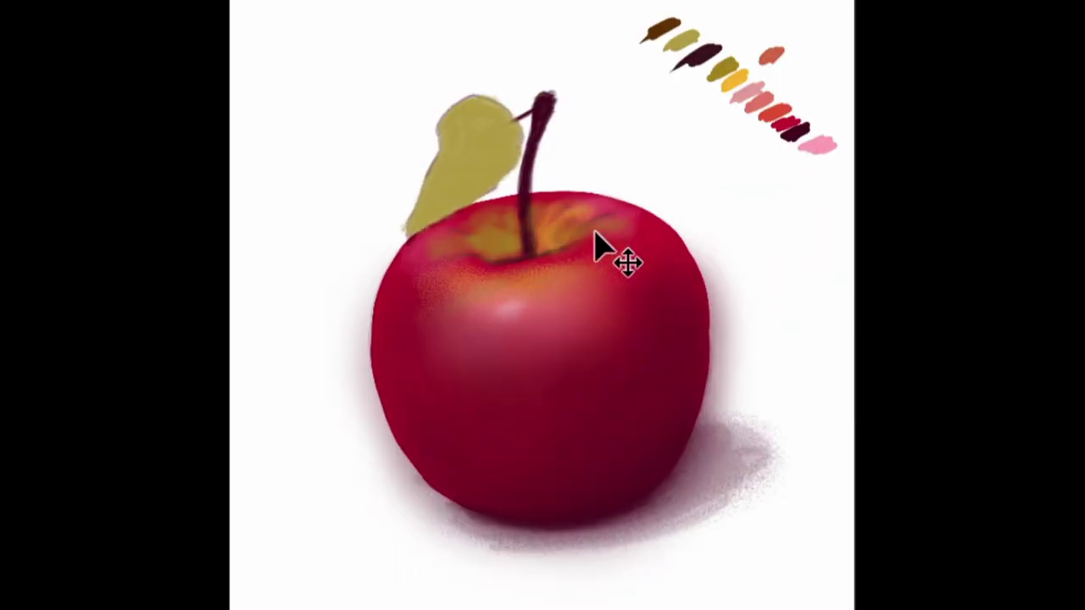
- Repaint the stem in lighter tan-brown with a highlight near its top
{"action": "left_click_drag", "start_coordinate": [545, 100], "coordinate": [522, 181]}
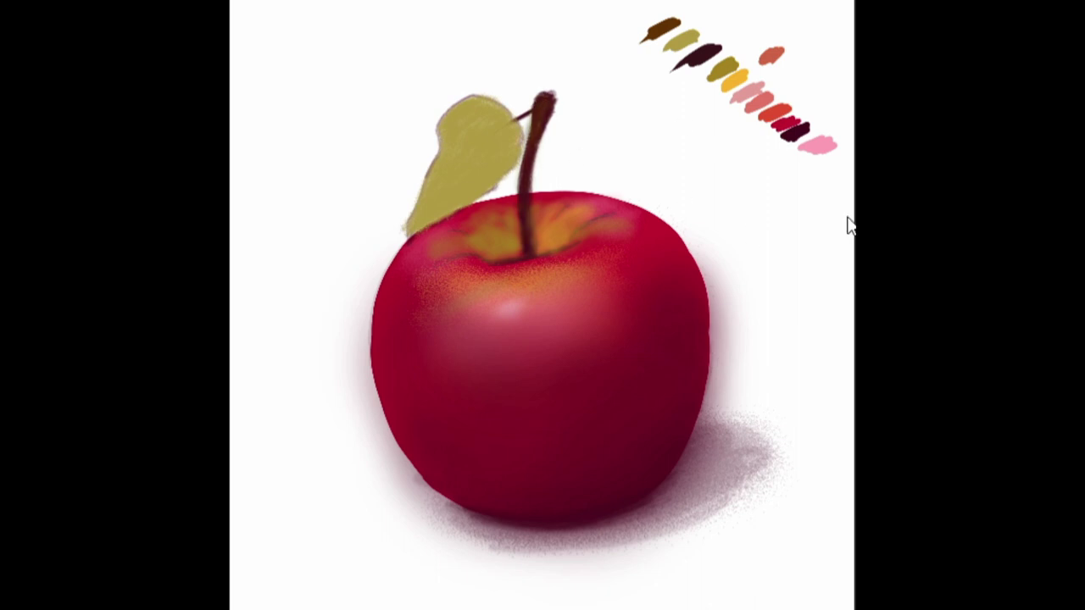
{"action": "left_click_drag", "start_coordinate": [534, 135], "coordinate": [539, 97]}
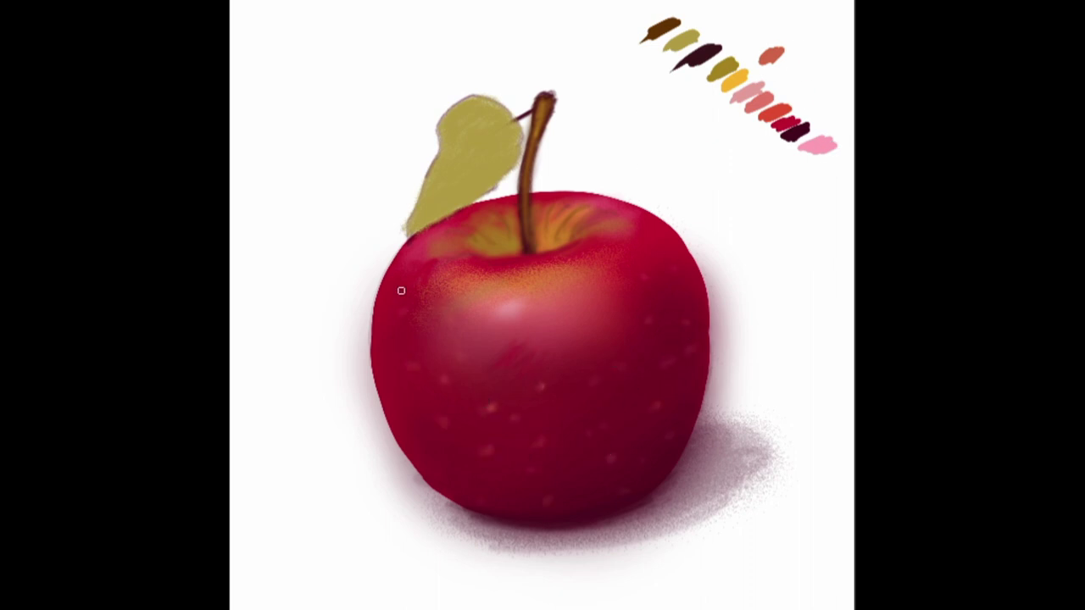
- Darken the apple top under the leaf, then shade the leaf brownish olive and lighten it with olive green
{"action": "mouse_move", "coordinate": [415, 242]}
{"action": "left_mouse_down"}
{"action": "mouse_move", "coordinate": [460, 223]}
{"action": "mouse_move", "coordinate": [436, 223]}
{"action": "mouse_move", "coordinate": [508, 203]}
{"action": "mouse_move", "coordinate": [440, 225]}
{"action": "left_mouse_up"}
{"action": "mouse_move", "coordinate": [508, 169]}
{"action": "left_mouse_down"}
{"action": "mouse_move", "coordinate": [489, 138]}
{"action": "mouse_move", "coordinate": [501, 150]}
{"action": "left_mouse_up"}
{"action": "mouse_move", "coordinate": [424, 212]}
{"action": "left_mouse_down"}
{"action": "mouse_move", "coordinate": [482, 136]}
{"action": "mouse_move", "coordinate": [448, 141]}
{"action": "mouse_move", "coordinate": [415, 220]}
{"action": "left_mouse_up"}
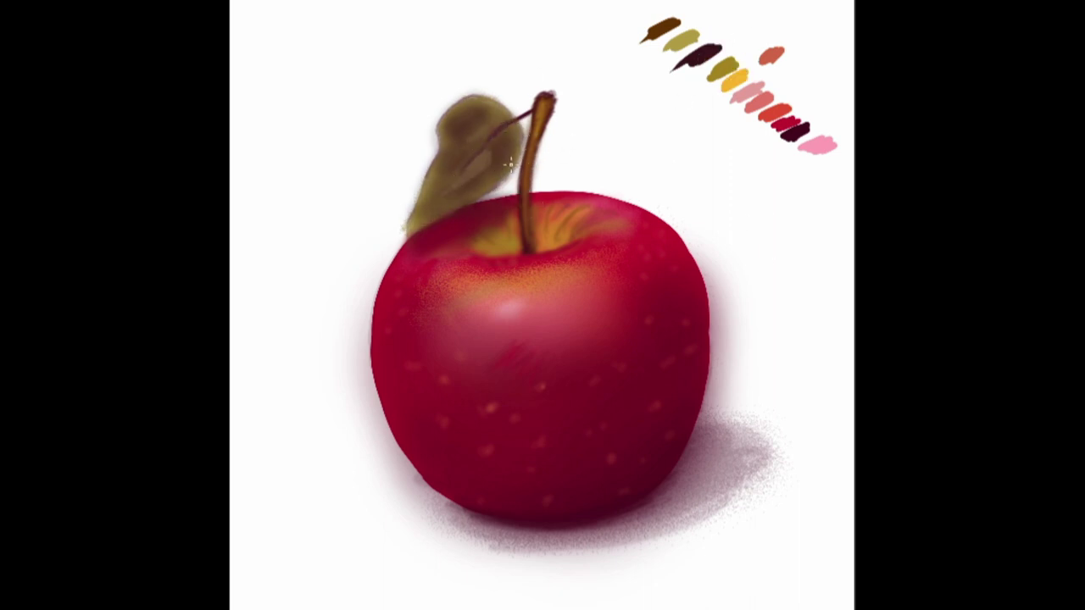
{"action": "mouse_move", "coordinate": [518, 133]}
{"action": "left_mouse_down"}
{"action": "mouse_move", "coordinate": [486, 177]}
{"action": "mouse_move", "coordinate": [412, 218]}
{"action": "mouse_move", "coordinate": [487, 179]}
{"action": "mouse_move", "coordinate": [489, 167]}
{"action": "left_mouse_up"}
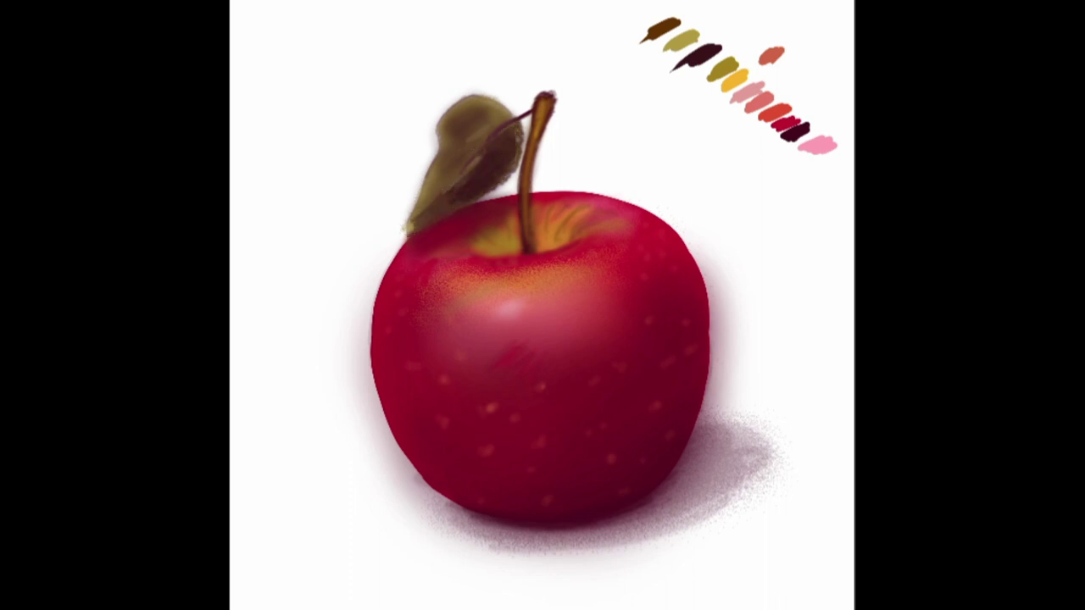
{"action": "mouse_move", "coordinate": [470, 134]}
{"action": "left_mouse_down"}
{"action": "mouse_move", "coordinate": [499, 117]}
{"action": "mouse_move", "coordinate": [428, 208]}
{"action": "left_mouse_up"}
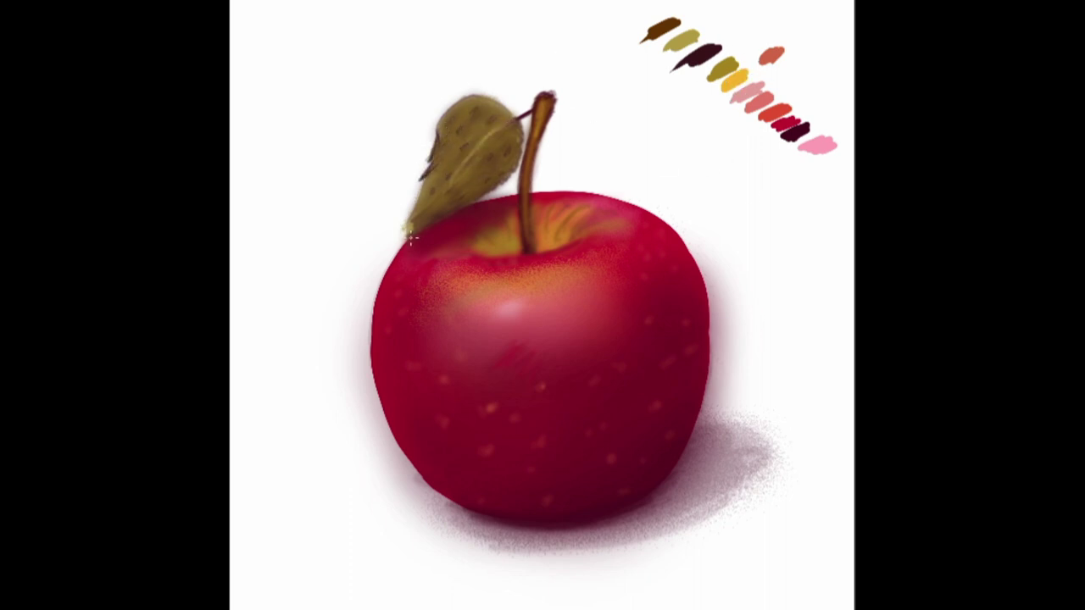
- Darken the leaf's lower-left, the leaf-stem gap, the right cast shadow and the apple's bottom
{"action": "left_click_drag", "start_coordinate": [461, 200], "coordinate": [464, 196]}
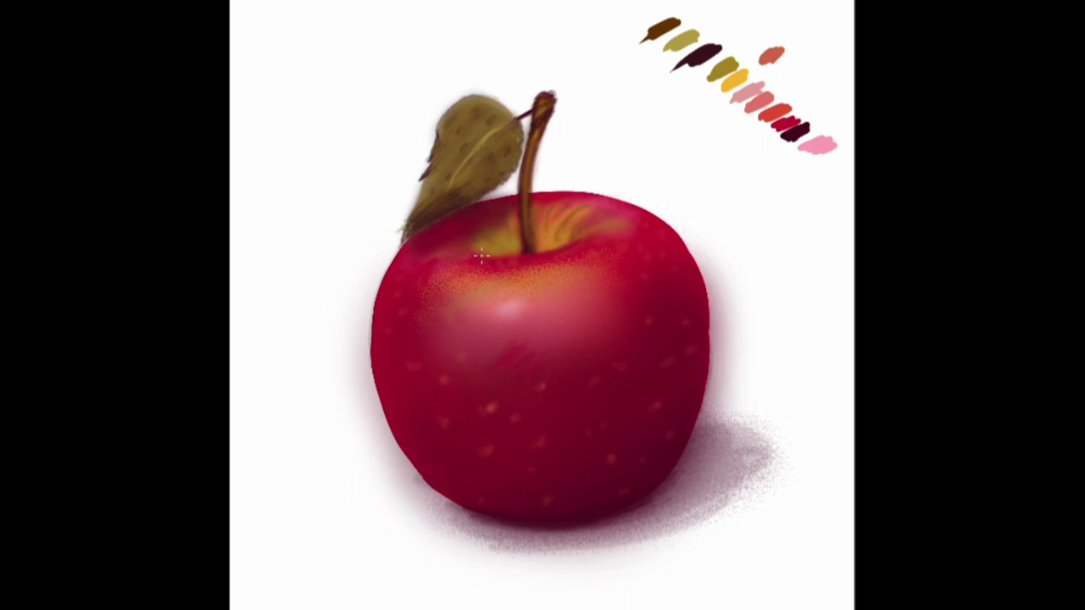
{"action": "left_click_drag", "start_coordinate": [477, 229], "coordinate": [512, 215]}
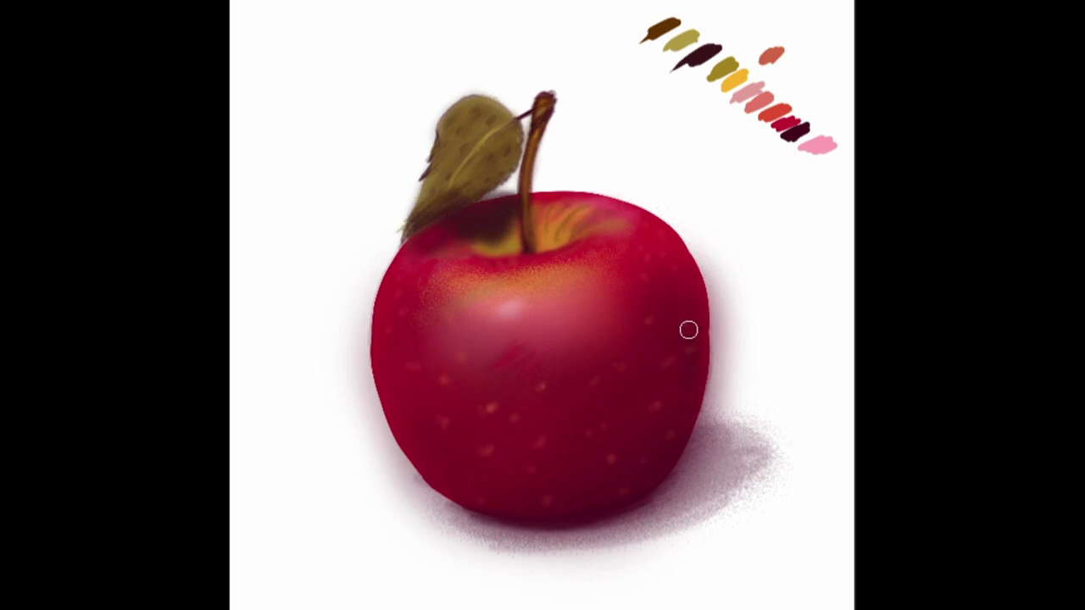
{"action": "mouse_move", "coordinate": [670, 440]}
{"action": "left_mouse_down"}
{"action": "mouse_move", "coordinate": [778, 421]}
{"action": "mouse_move", "coordinate": [722, 389]}
{"action": "mouse_move", "coordinate": [741, 436]}
{"action": "mouse_move", "coordinate": [678, 508]}
{"action": "left_mouse_up"}
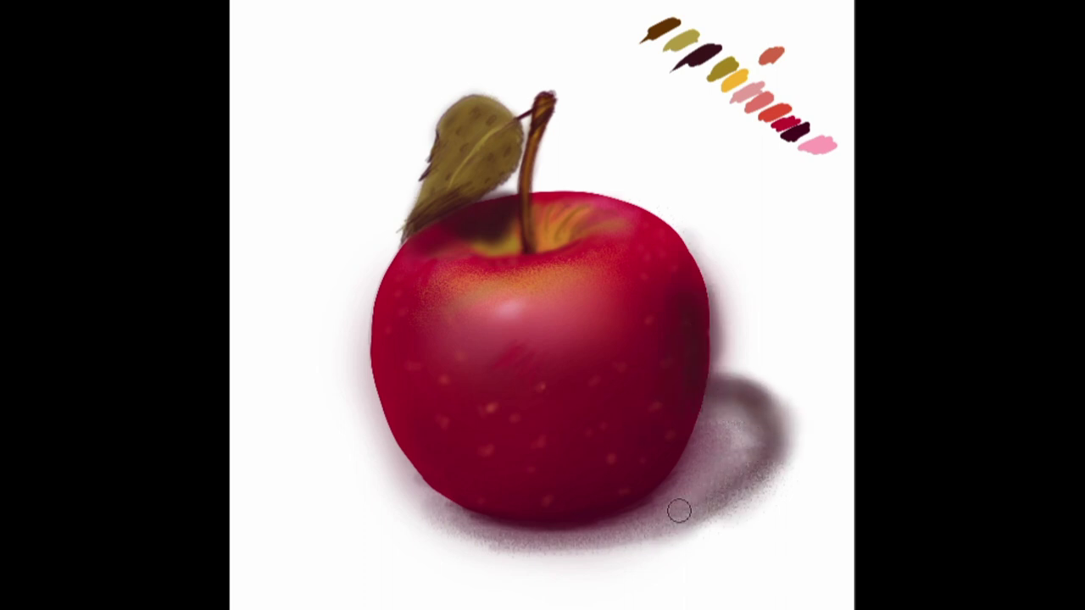
{"action": "mouse_move", "coordinate": [457, 513]}
{"action": "left_mouse_down"}
{"action": "mouse_move", "coordinate": [552, 516]}
{"action": "mouse_move", "coordinate": [450, 506]}
{"action": "mouse_move", "coordinate": [580, 520]}
{"action": "mouse_move", "coordinate": [556, 532]}
{"action": "left_mouse_up"}
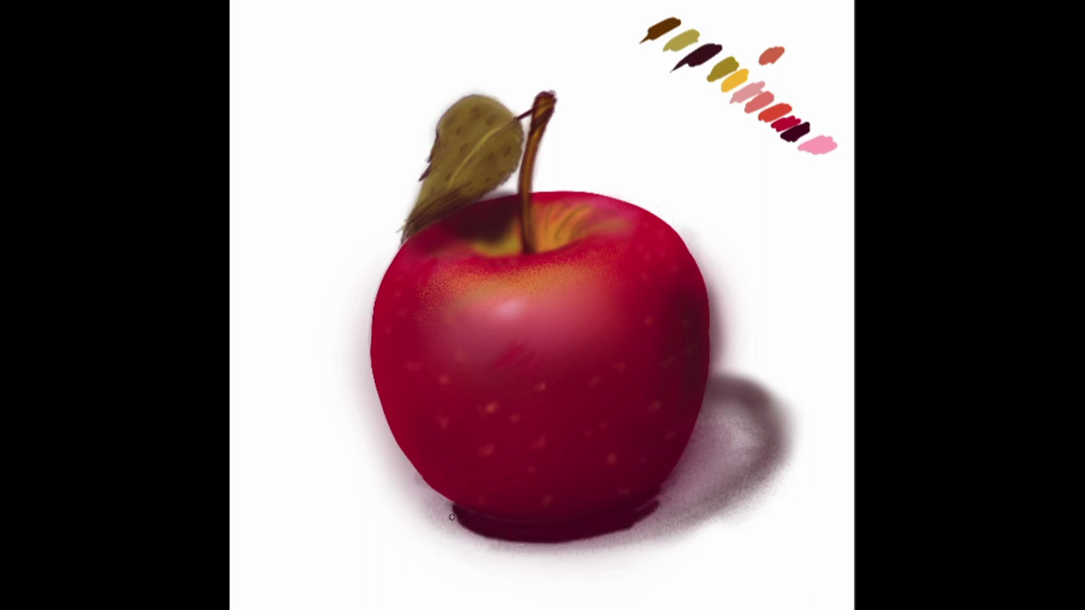
- Lighten and thin the dark band under the base, then blend a white rim light on the upper-right edge
{"action": "left_click", "coordinate": [503, 537], "text": "alt"}
{"action": "mouse_move", "coordinate": [487, 534]}
{"action": "left_mouse_down"}
{"action": "mouse_move", "coordinate": [687, 509]}
{"action": "mouse_move", "coordinate": [594, 504]}
{"action": "left_mouse_up"}
{"action": "left_click_drag", "start_coordinate": [710, 513], "coordinate": [625, 515]}
{"action": "left_click_drag", "start_coordinate": [729, 441], "coordinate": [721, 412]}
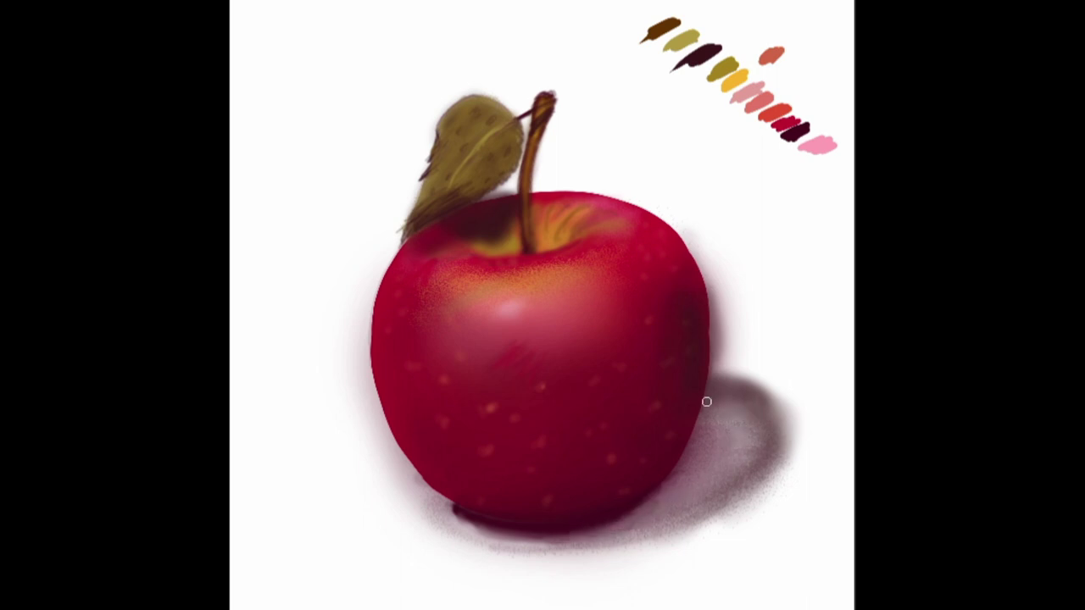
{"action": "left_click_drag", "start_coordinate": [637, 519], "coordinate": [449, 541]}
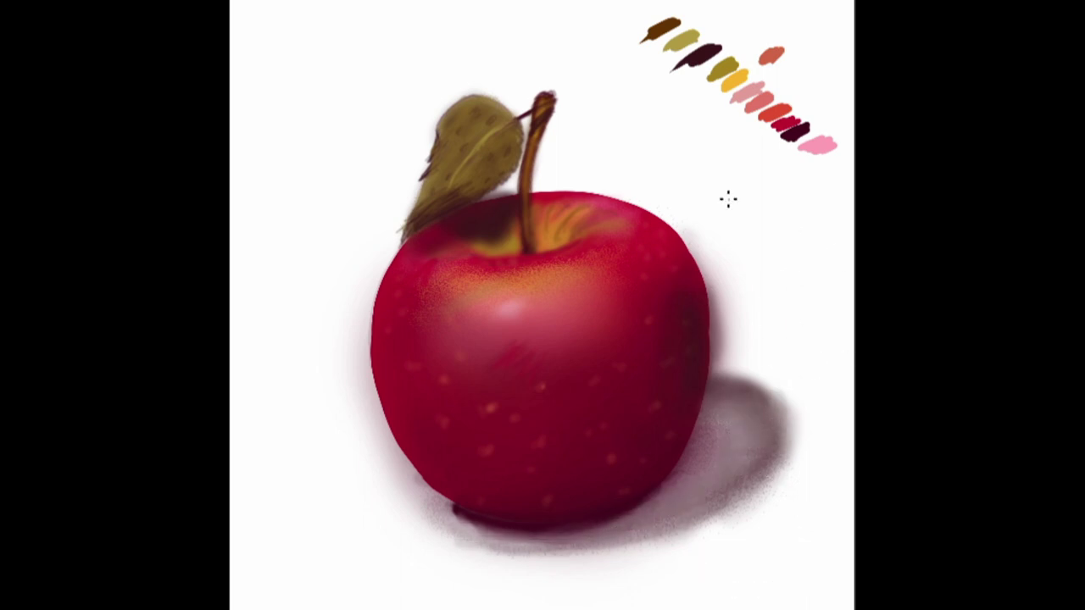
{"action": "left_click_drag", "start_coordinate": [693, 237], "coordinate": [723, 314]}
{"action": "mouse_move", "coordinate": [699, 254]}
{"action": "left_mouse_down"}
{"action": "mouse_move", "coordinate": [716, 348]}
{"action": "mouse_move", "coordinate": [727, 272]}
{"action": "mouse_move", "coordinate": [712, 338]}
{"action": "mouse_move", "coordinate": [712, 327]}
{"action": "mouse_move", "coordinate": [729, 348]}
{"action": "mouse_move", "coordinate": [709, 358]}
{"action": "left_mouse_up"}
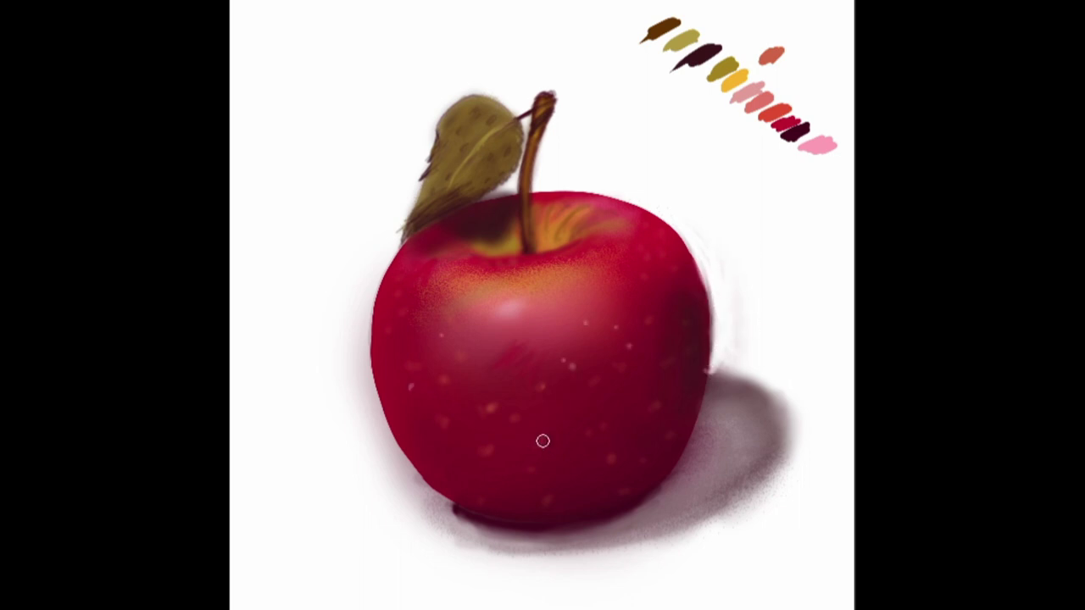
- Paint a white gloss highlight, smooth the leaf's spotted texture, and streak the stem's left side
{"action": "left_click", "coordinate": [775, 292], "text": "alt"}
{"action": "left_click_drag", "start_coordinate": [507, 298], "coordinate": [513, 322]}
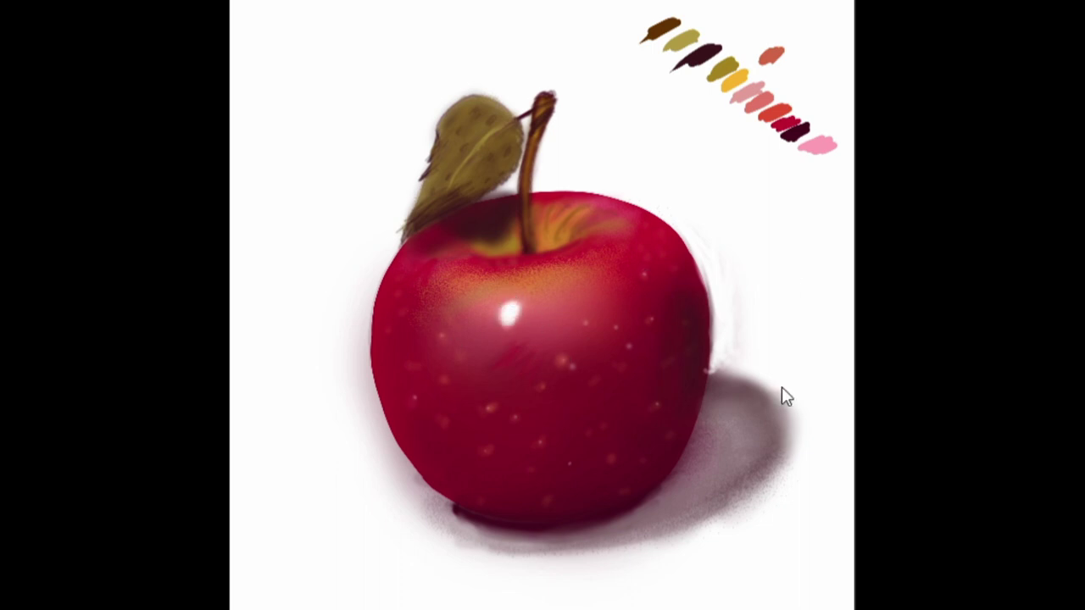
{"action": "left_click_drag", "start_coordinate": [483, 135], "coordinate": [474, 153]}
{"action": "left_click", "coordinate": [745, 83], "text": "alt"}
{"action": "left_click_drag", "start_coordinate": [458, 111], "coordinate": [441, 153]}
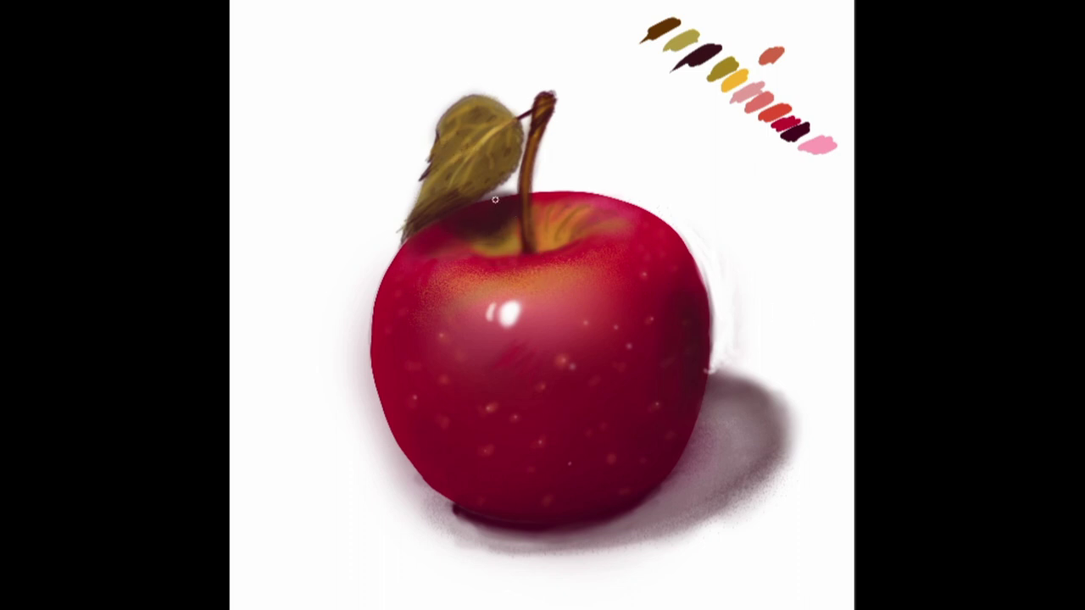
{"action": "left_click_drag", "start_coordinate": [524, 157], "coordinate": [526, 119]}
- Brush soft pale light down the apple's left edge and paint out the grey base smudge
{"action": "mouse_move", "coordinate": [349, 326]}
{"action": "left_mouse_down"}
{"action": "mouse_move", "coordinate": [364, 368]}
{"action": "mouse_move", "coordinate": [364, 288]}
{"action": "mouse_move", "coordinate": [386, 455]}
{"action": "left_mouse_up"}
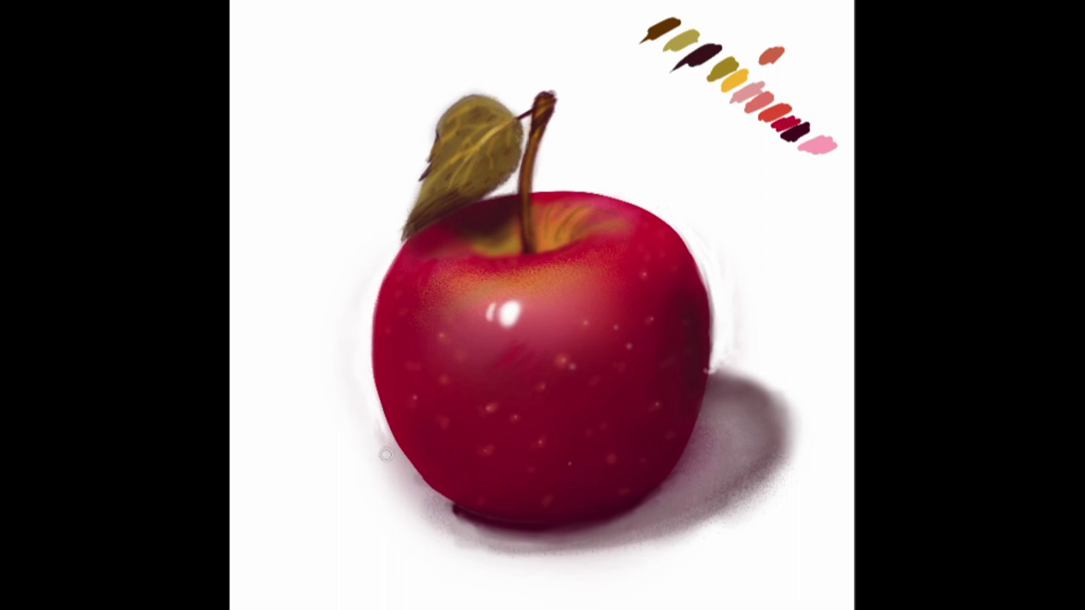
{"action": "mouse_move", "coordinate": [366, 360]}
{"action": "left_mouse_down"}
{"action": "mouse_move", "coordinate": [407, 492]}
{"action": "mouse_move", "coordinate": [431, 489]}
{"action": "left_mouse_up"}
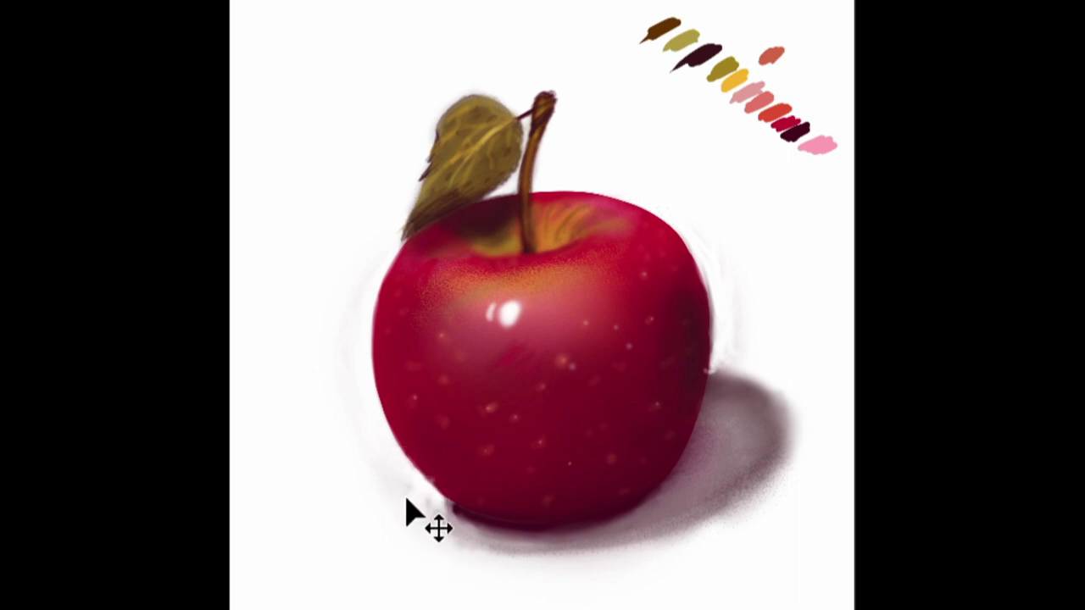
{"action": "mouse_move", "coordinate": [427, 528]}
{"action": "left_mouse_down"}
{"action": "mouse_move", "coordinate": [433, 506]}
{"action": "mouse_move", "coordinate": [486, 556]}
{"action": "left_mouse_up"}
- Brighten both rims, darken and blend the contact and cast shadows, and sign the bottom right
{"action": "left_click_drag", "start_coordinate": [713, 293], "coordinate": [718, 349]}
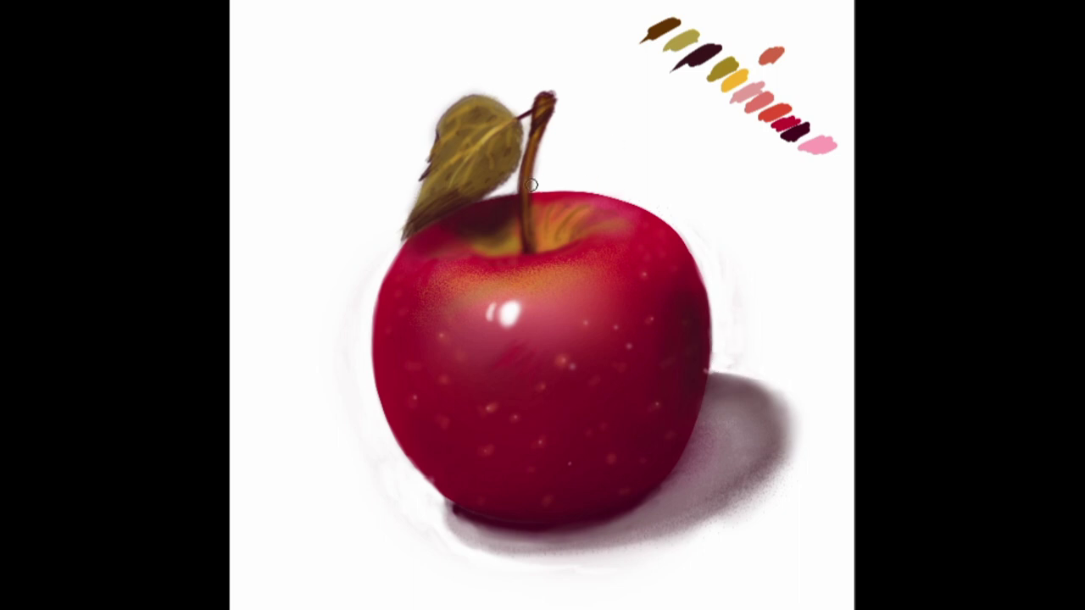
{"action": "left_click_drag", "start_coordinate": [371, 348], "coordinate": [430, 490]}
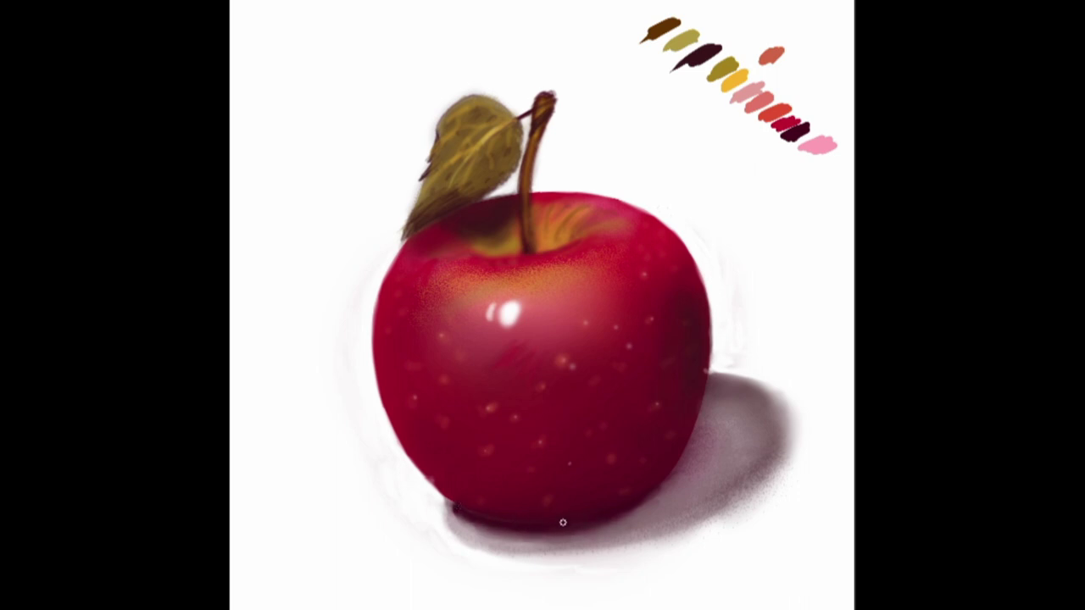
{"action": "mouse_move", "coordinate": [471, 528]}
{"action": "left_mouse_down"}
{"action": "mouse_move", "coordinate": [598, 530]}
{"action": "mouse_move", "coordinate": [606, 512]}
{"action": "left_mouse_up"}
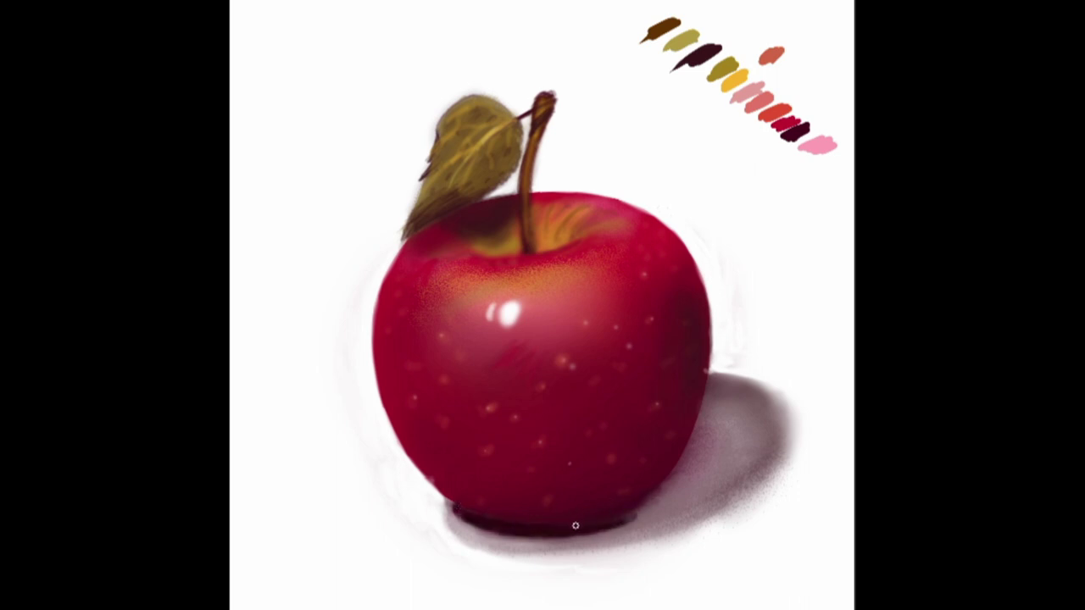
{"action": "mouse_move", "coordinate": [668, 485]}
{"action": "left_mouse_down"}
{"action": "mouse_move", "coordinate": [650, 501]}
{"action": "mouse_move", "coordinate": [720, 453]}
{"action": "mouse_move", "coordinate": [458, 541]}
{"action": "left_mouse_up"}
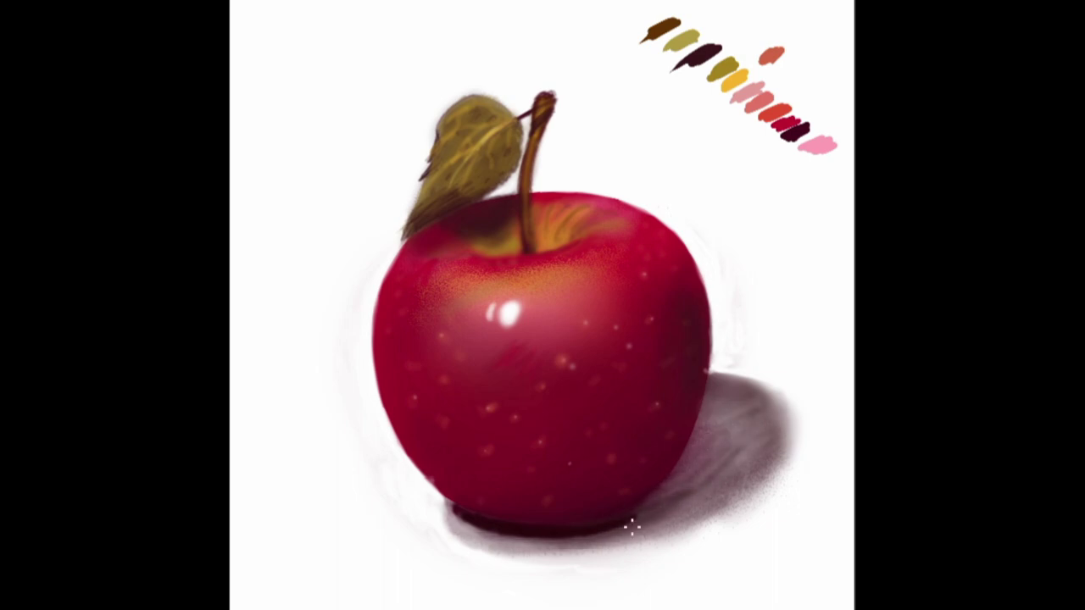
{"action": "mouse_move", "coordinate": [746, 462]}
{"action": "left_mouse_down"}
{"action": "mouse_move", "coordinate": [644, 500]}
{"action": "mouse_move", "coordinate": [780, 474]}
{"action": "left_mouse_up"}
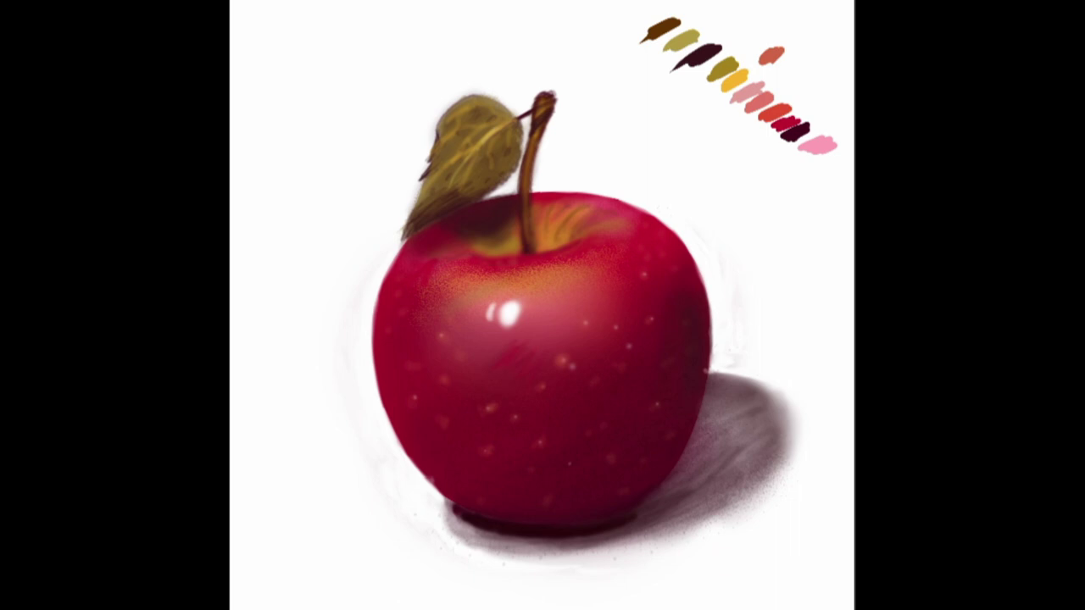
{"action": "mouse_move", "coordinate": [666, 566]}
{"action": "left_mouse_down"}
{"action": "mouse_move", "coordinate": [678, 606]}
{"action": "mouse_move", "coordinate": [726, 522]}
{"action": "mouse_move", "coordinate": [801, 547]}
{"action": "left_mouse_up"}
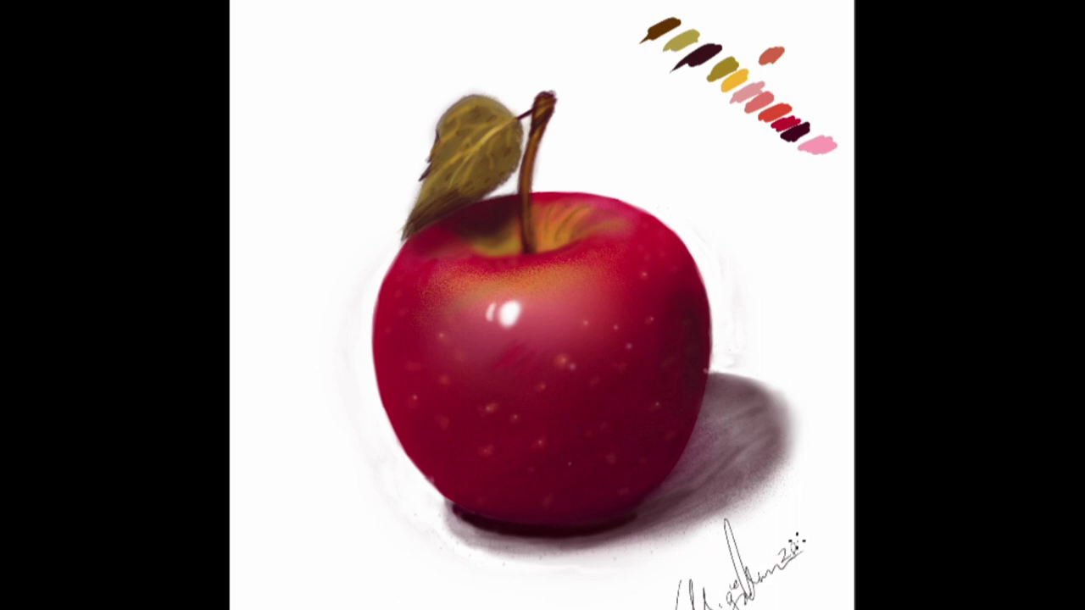